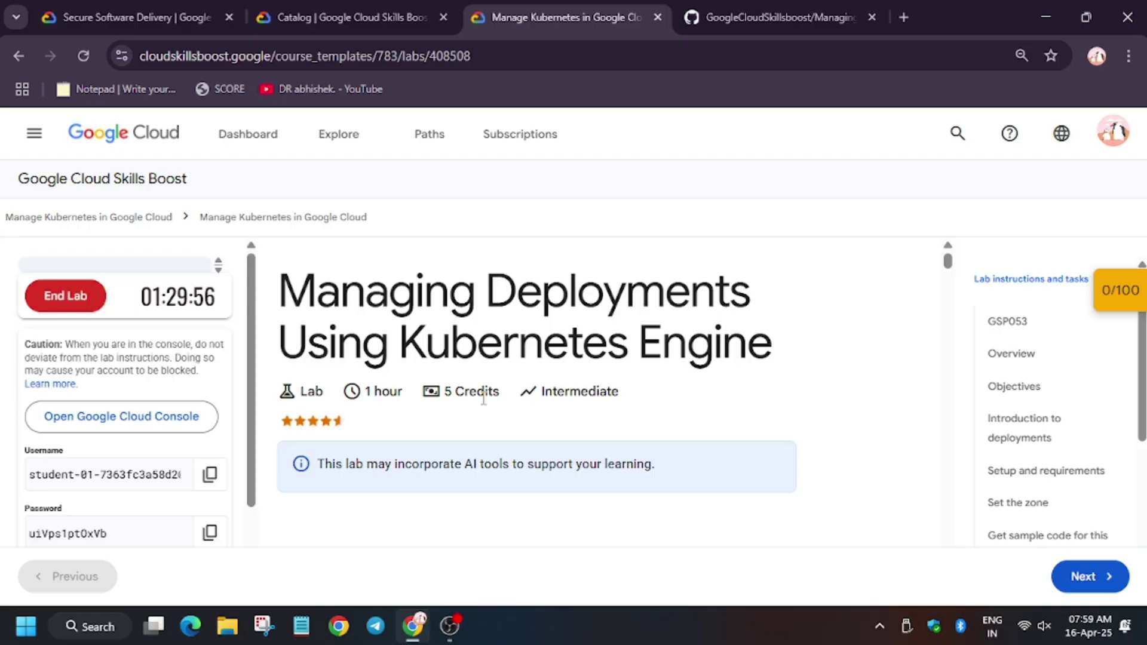
# - Open the lab's Google Cloud Console link in an incognito window
pyautogui.rightClick(108, 416)
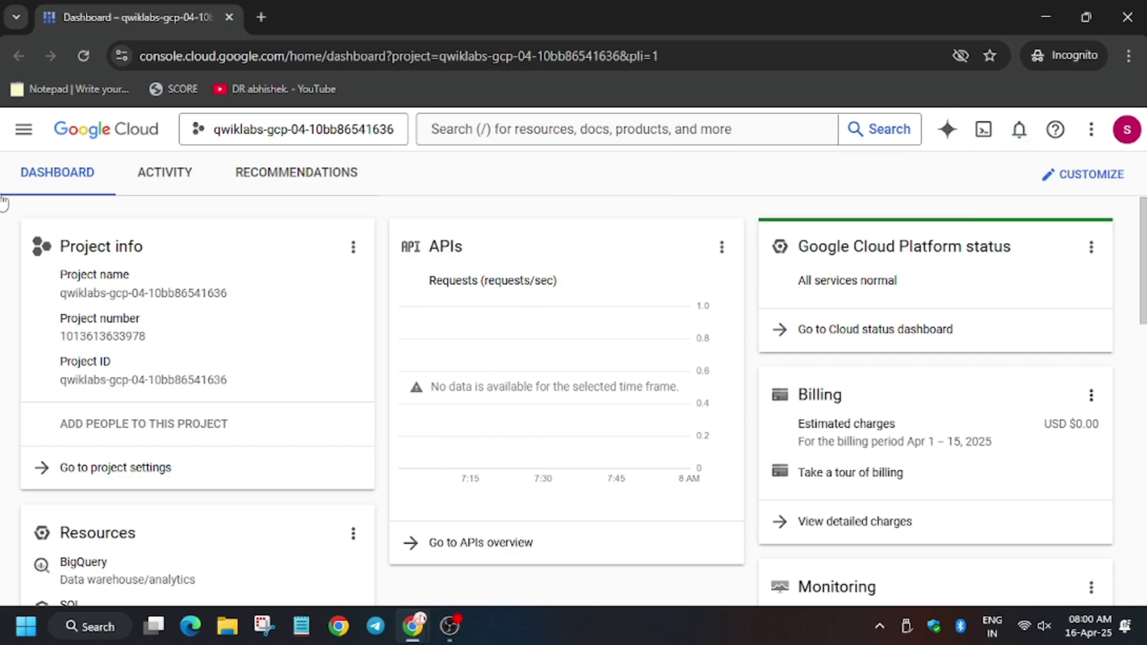
# - Run the pasted curl setup script in Cloud Shell, then return to the lab instructions
pyautogui.click(983, 129)
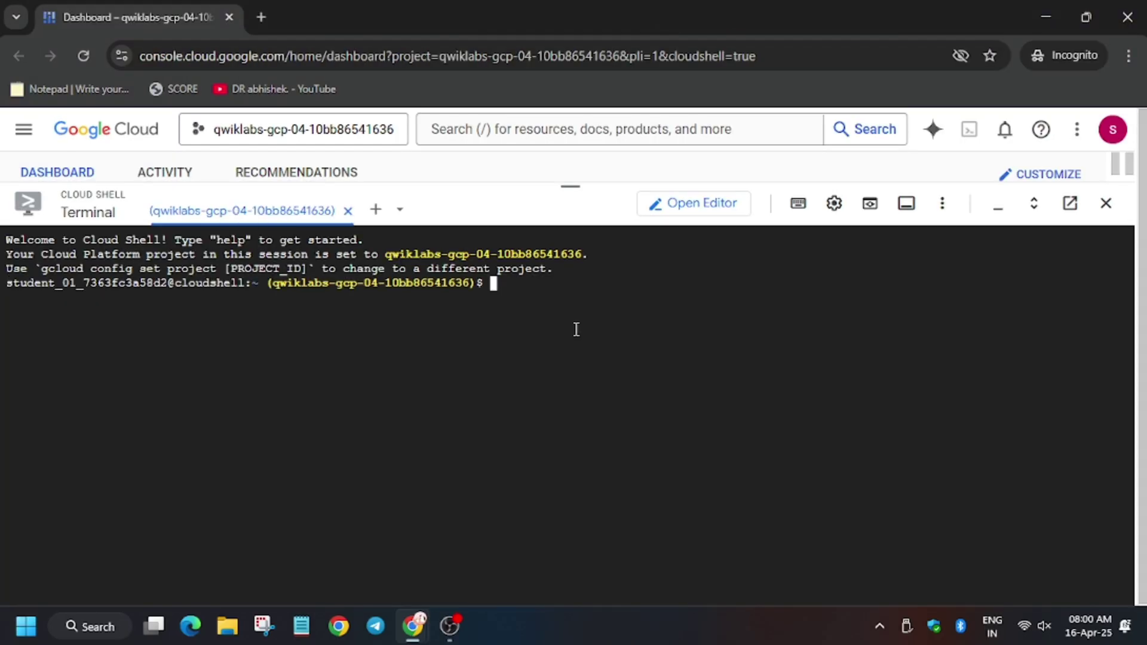
pyautogui.write('curl -LO https://raw.githubusercontent.com/Itsabhishek7py/GoogleCloudSkillsboost/refs/heads/main/Managing%20Deployments%20Using%20Kubernetes%20Engine/abhishek.sh sudo chmod +x abhishek.sh ./abhishek.sh')
pyautogui.press('Return')
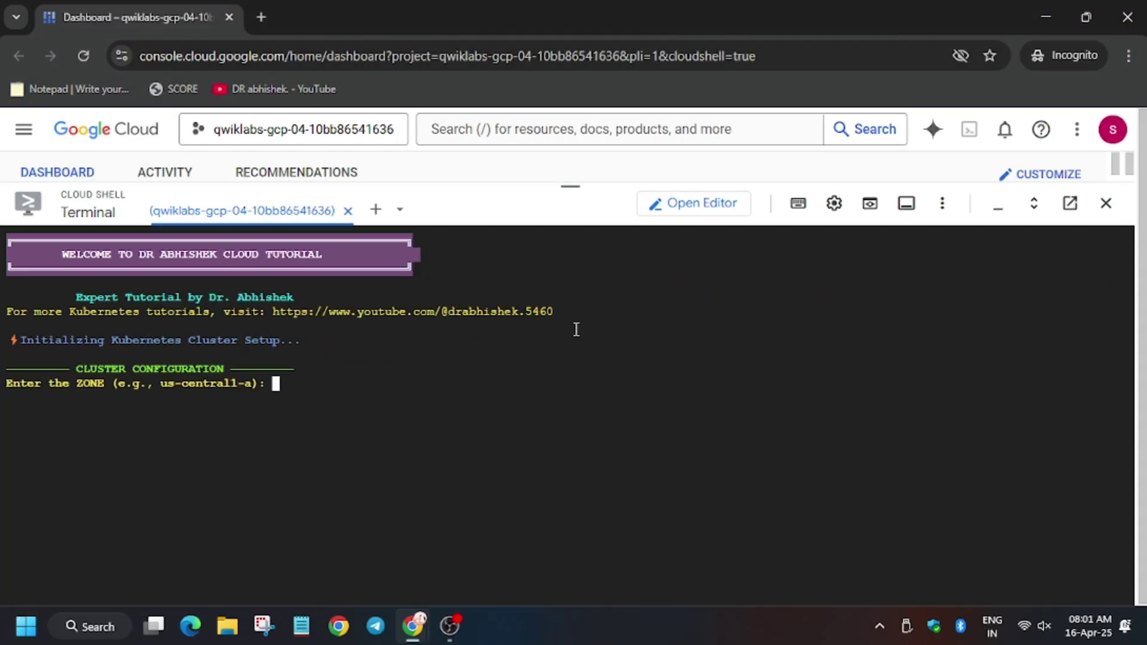
pyautogui.hotkey('alt', 'Tab')
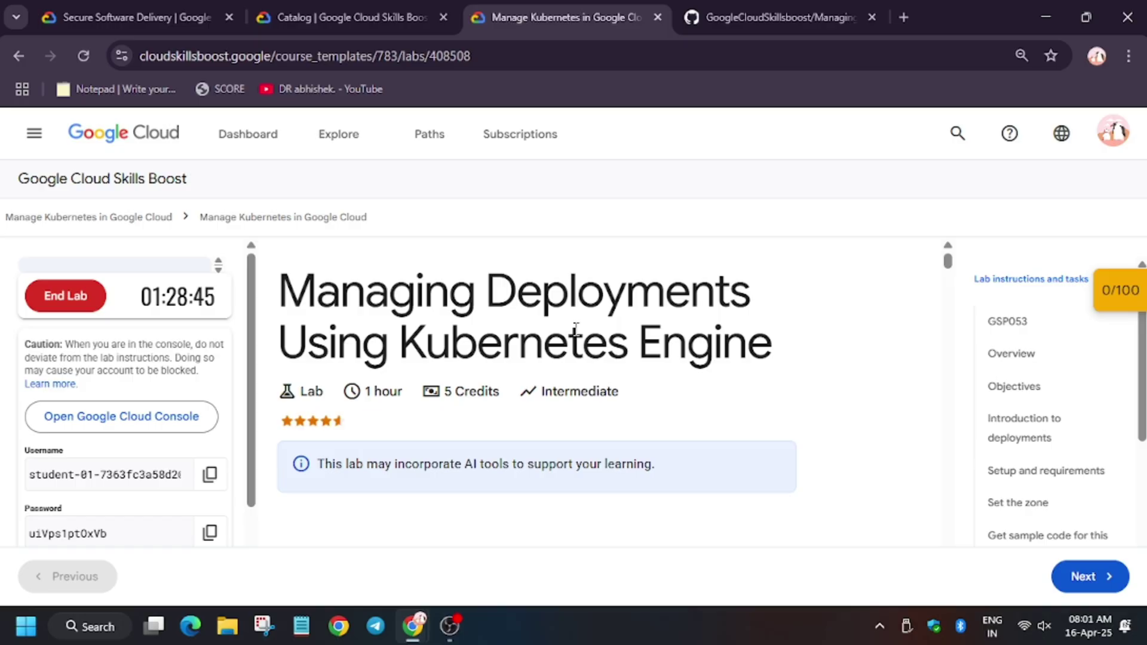
# - Search the instructions for 'zone', copy us-central1-c, and return to the Cloud Shell terminal
pyautogui.hotkey('ctrl', 'f')
pyautogui.write('zone')
pyautogui.press('Return')
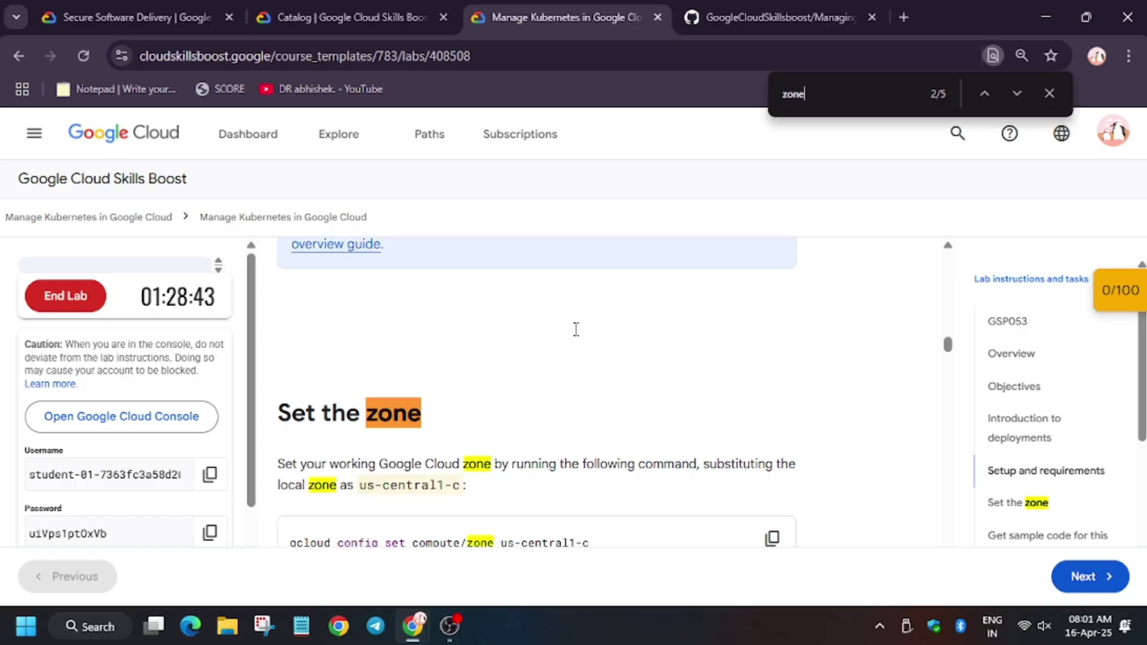
pyautogui.scroll(-3, 538, 321)
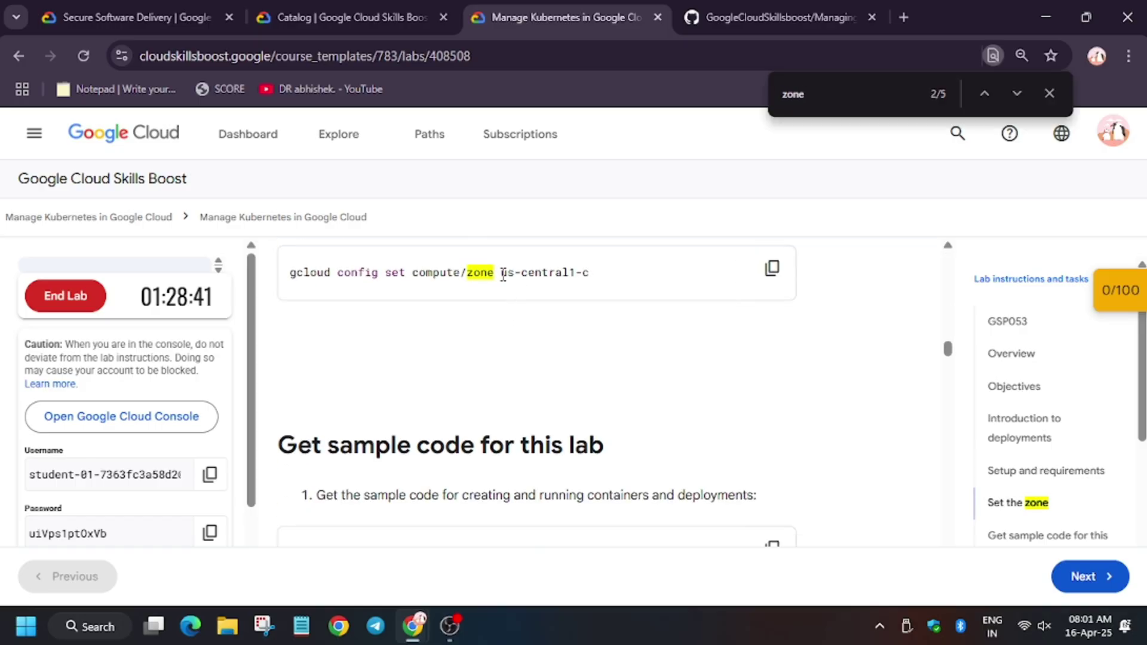
pyautogui.moveTo(501, 272); pyautogui.dragTo(578, 271)
pyautogui.hotkey('ctrl', 'c')
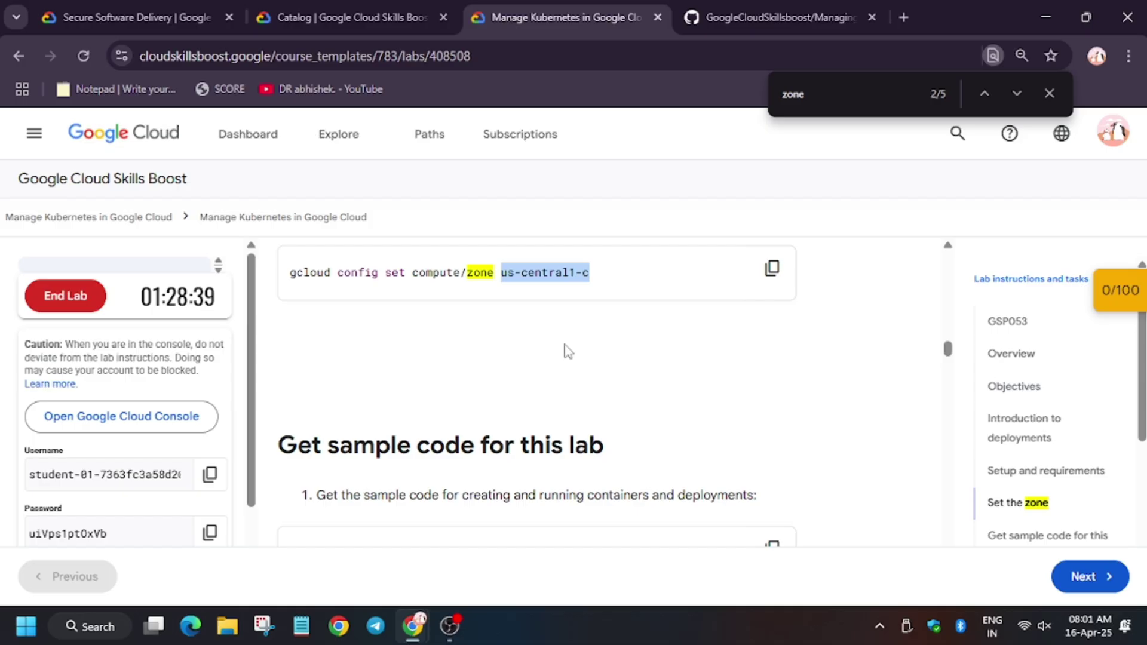
pyautogui.hotkey('alt', 'Tab')
pyautogui.click(418, 443)
# - Enter us-central1-c at the ZONE prompt, close the stray Help tab, and let the cluster build
pyautogui.hotkey('ctrl', 'v')
pyautogui.press('Return')
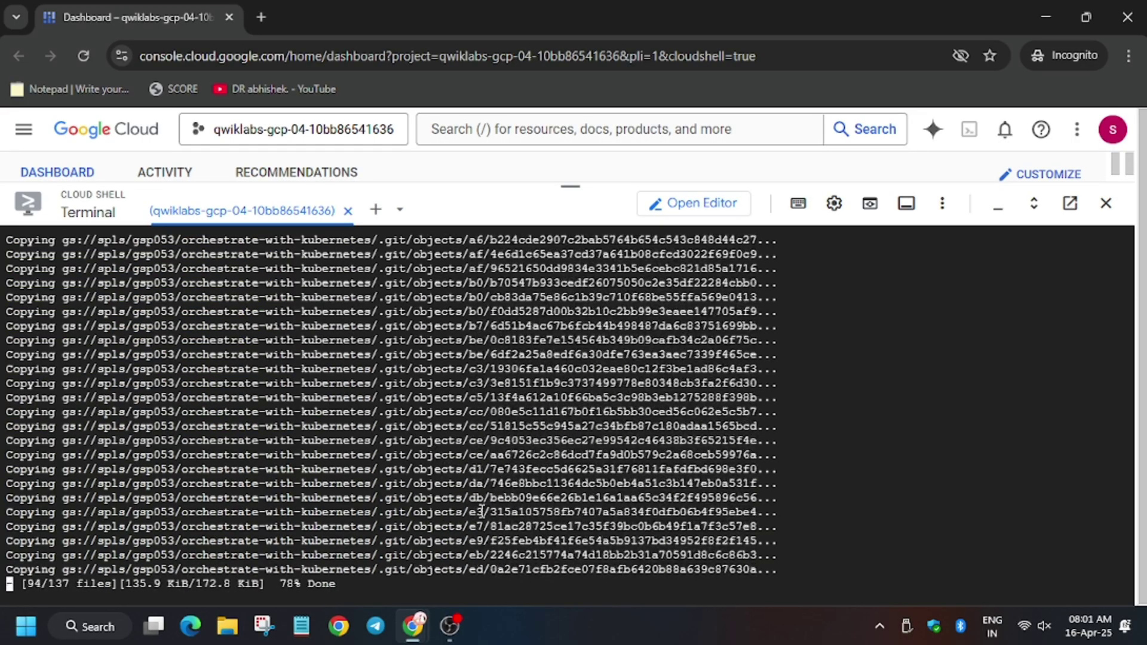
pyautogui.press('F1')
pyautogui.click(443, 17)
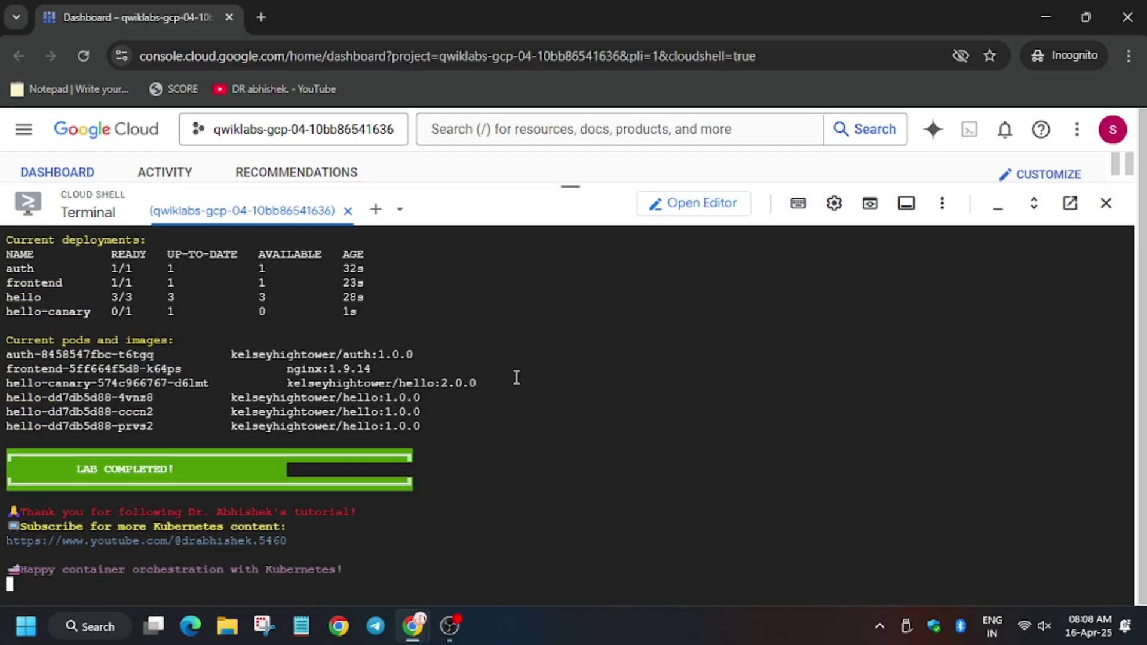
pyautogui.write('OP')
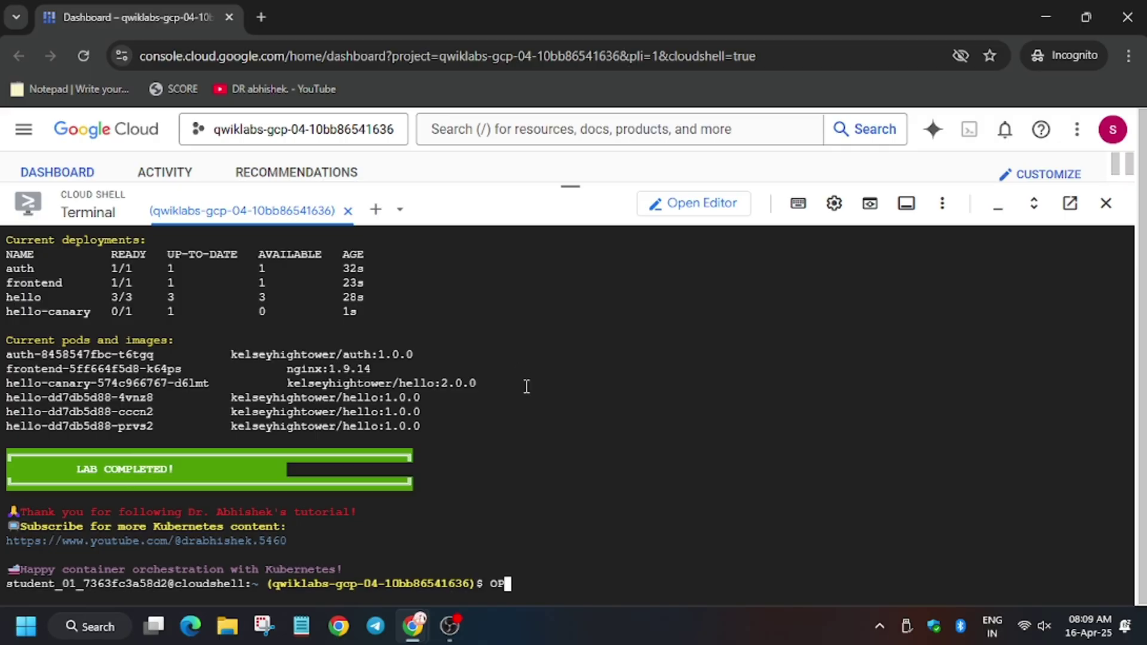
# - Verify the Canary Deployment checkpoint from the lab's score panel, reaching 100/100
pyautogui.hotkey('alt', 'Tab')
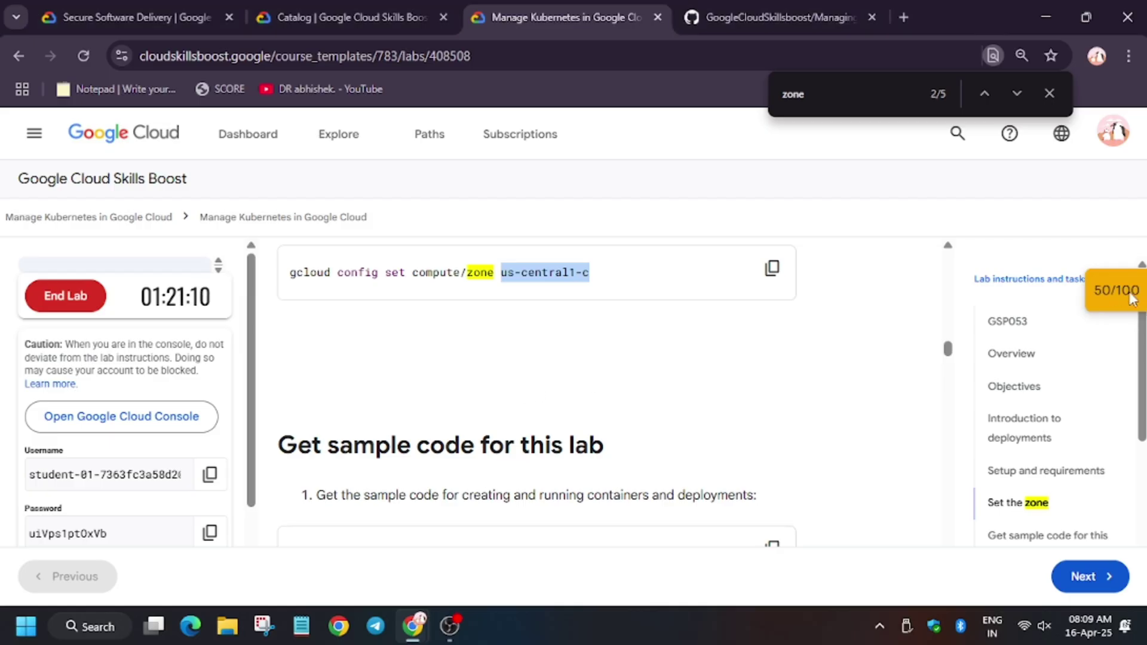
pyautogui.click(1118, 290)
pyautogui.click(1021, 401)
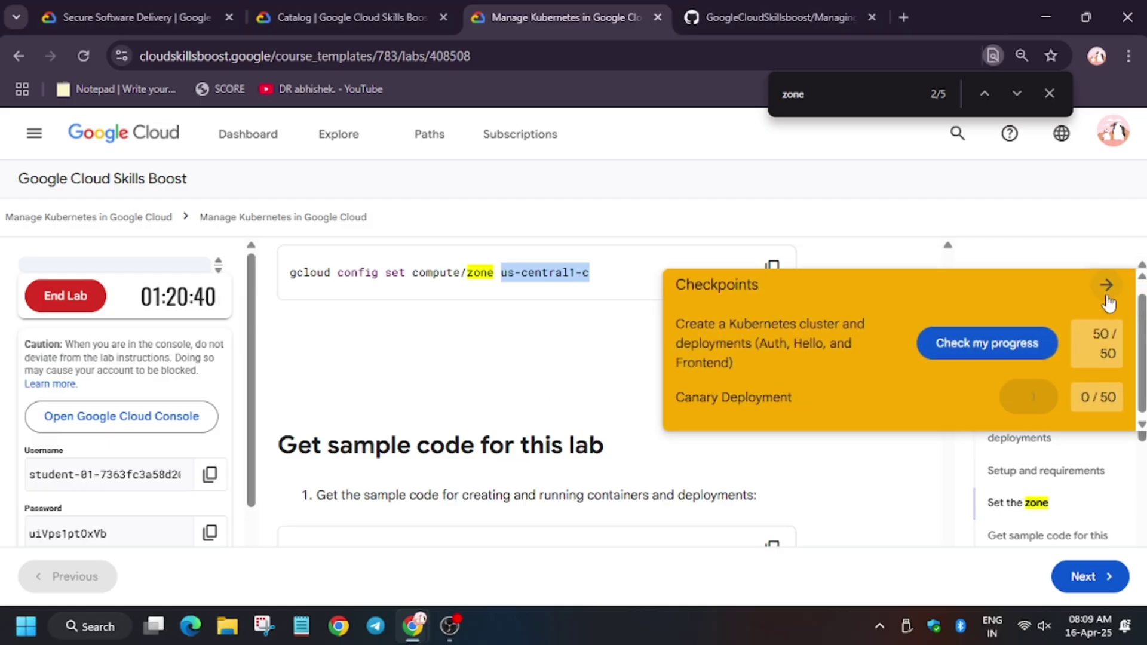
pyautogui.click(1106, 285)
pyautogui.scroll(5, 574, 359)
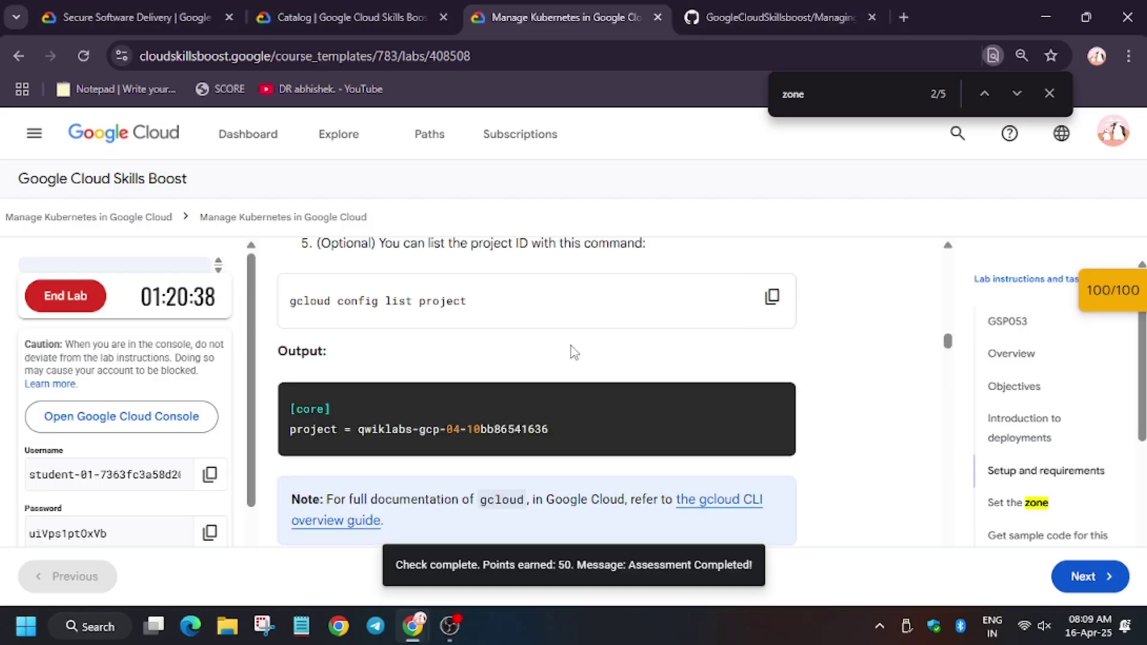